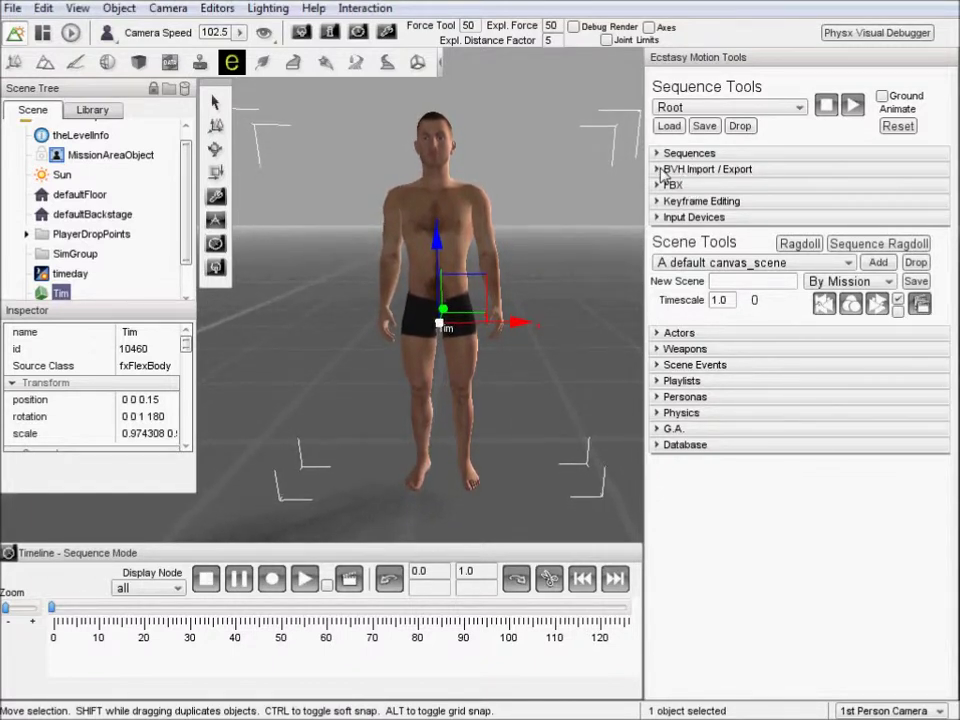
Step: Set the BVH Import Profile to OldTruebones
left_click(663, 172)
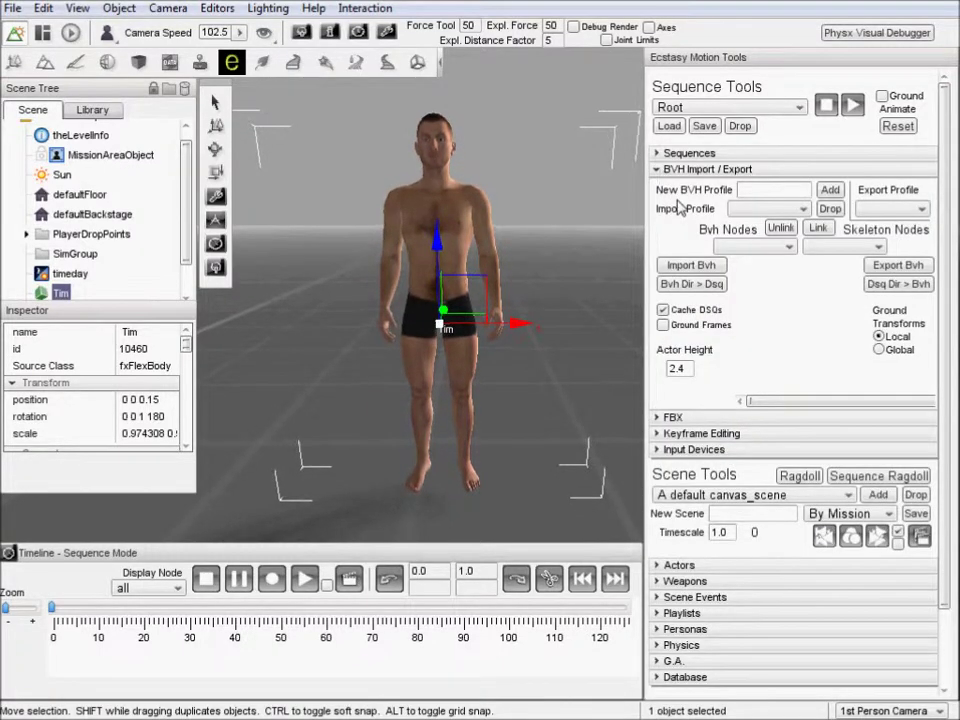
left_click(770, 209)
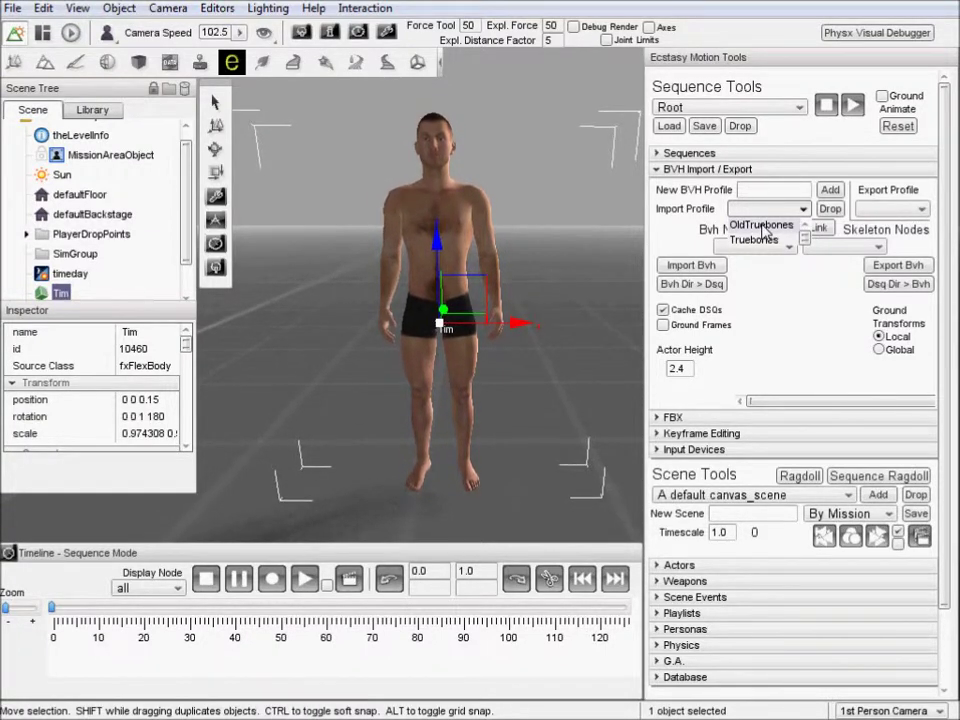
left_click(764, 226)
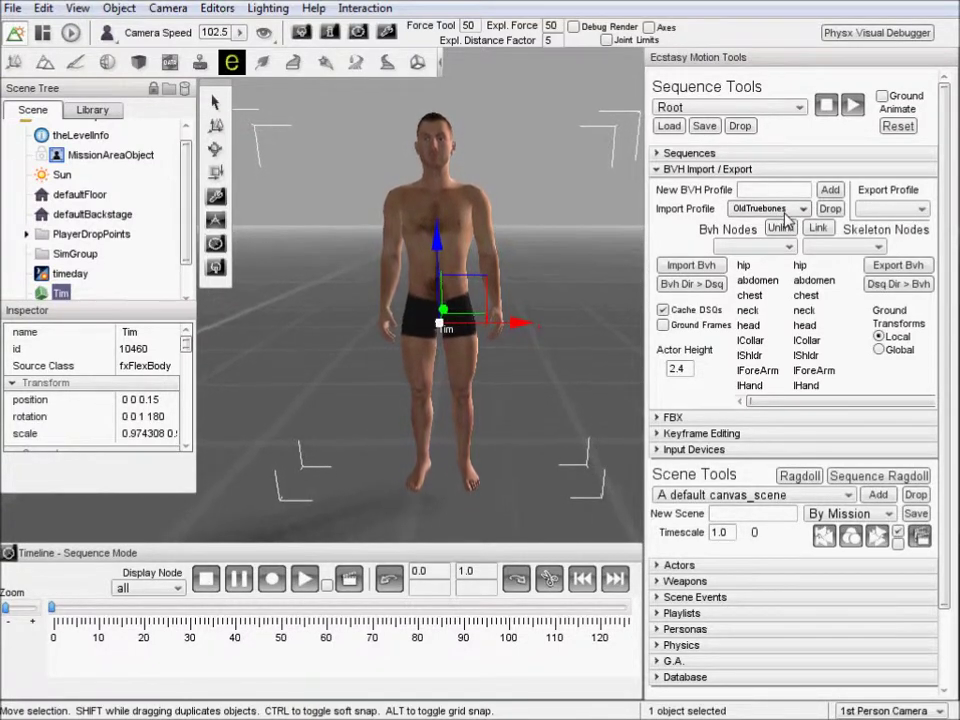
Step: Import the NicksWalkForVid_1.bvh walk file
left_click(688, 266)
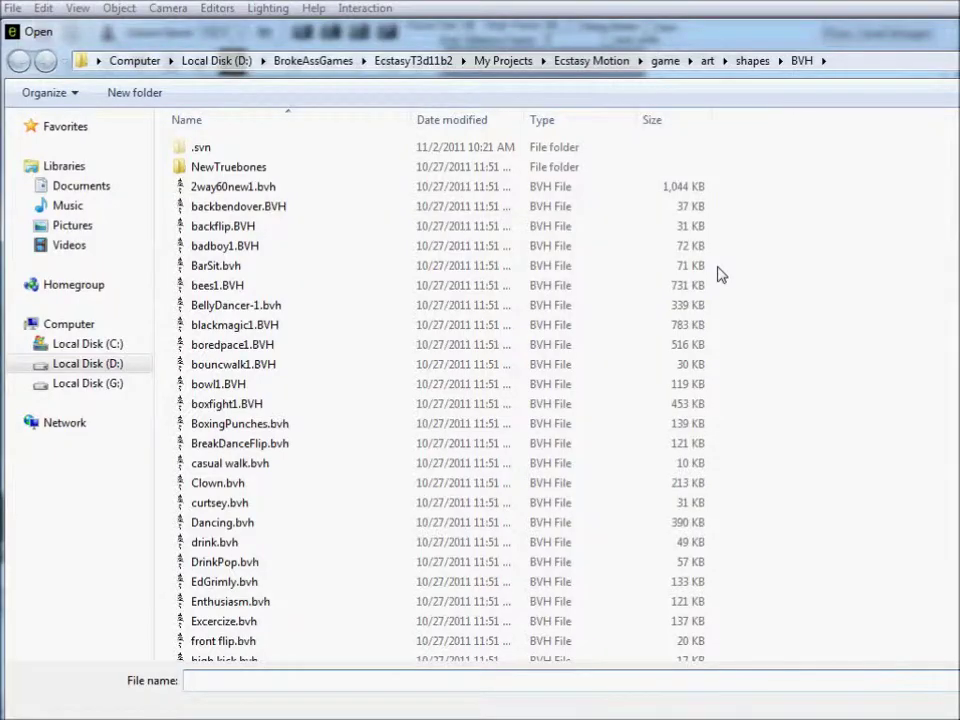
left_click(217, 266)
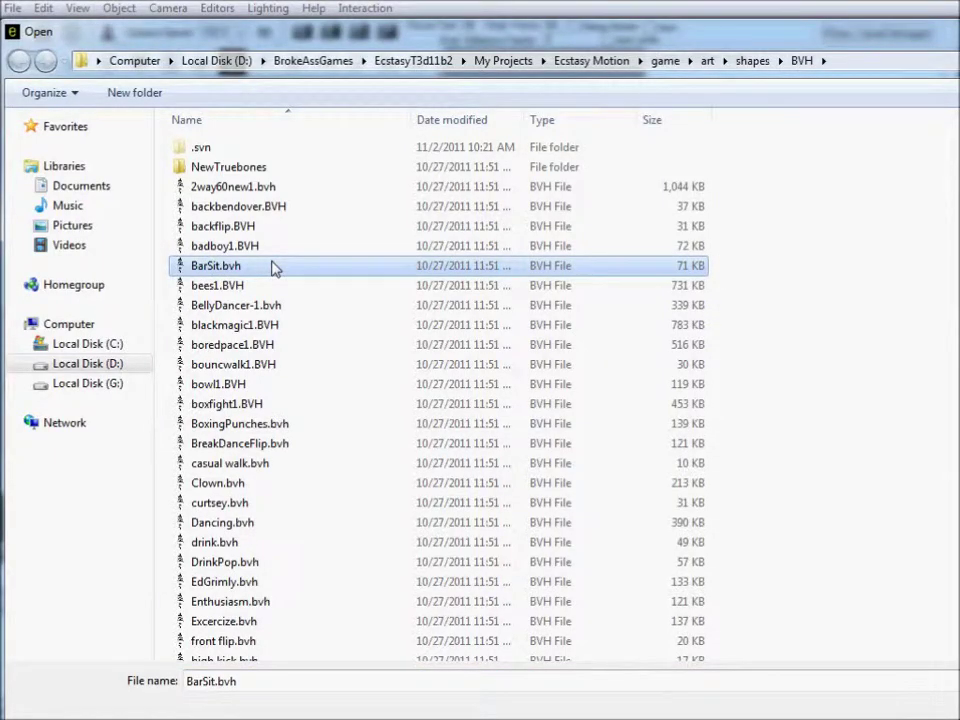
type("nimForVid")
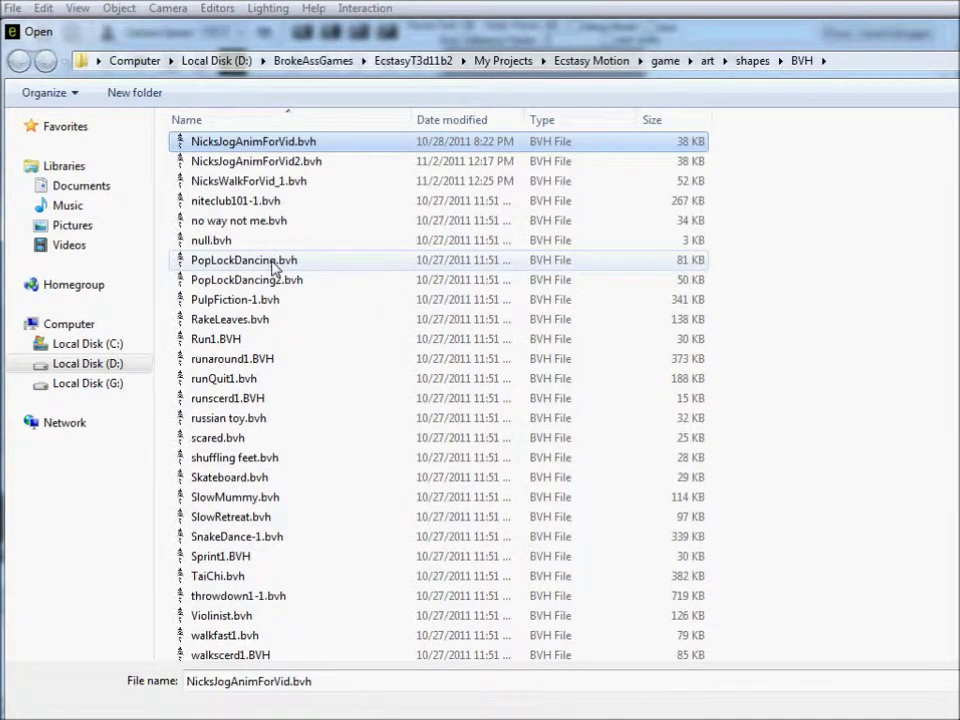
key("Down")
key("Down")
key("Return")
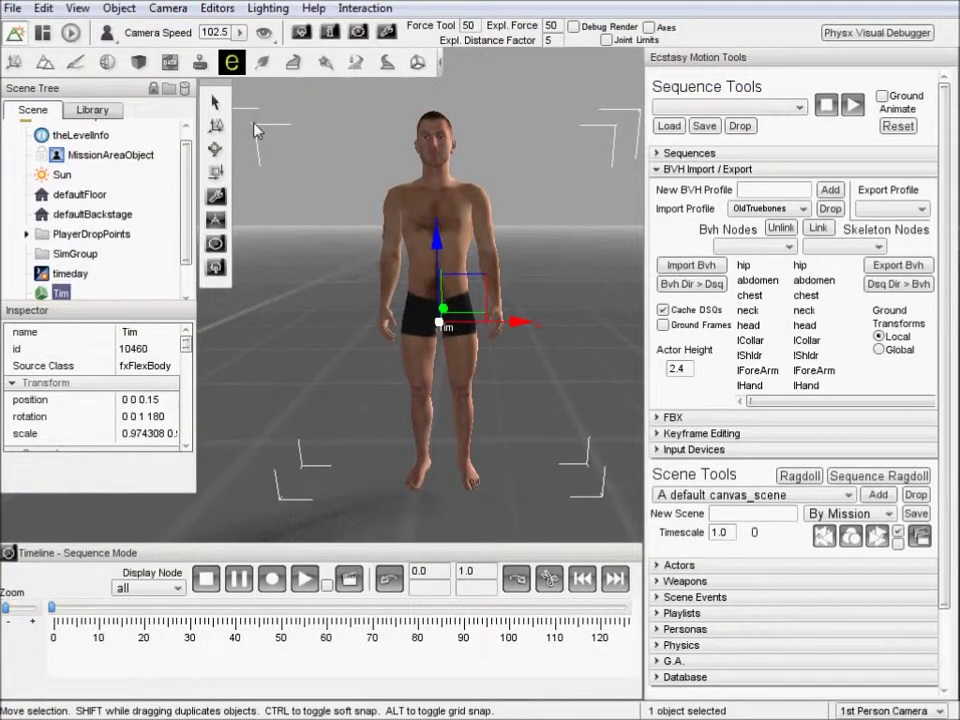
Step: Load the NicksWalkForVid_1 sequence from the sequence list so the actor plays the walk
left_click(772, 109)
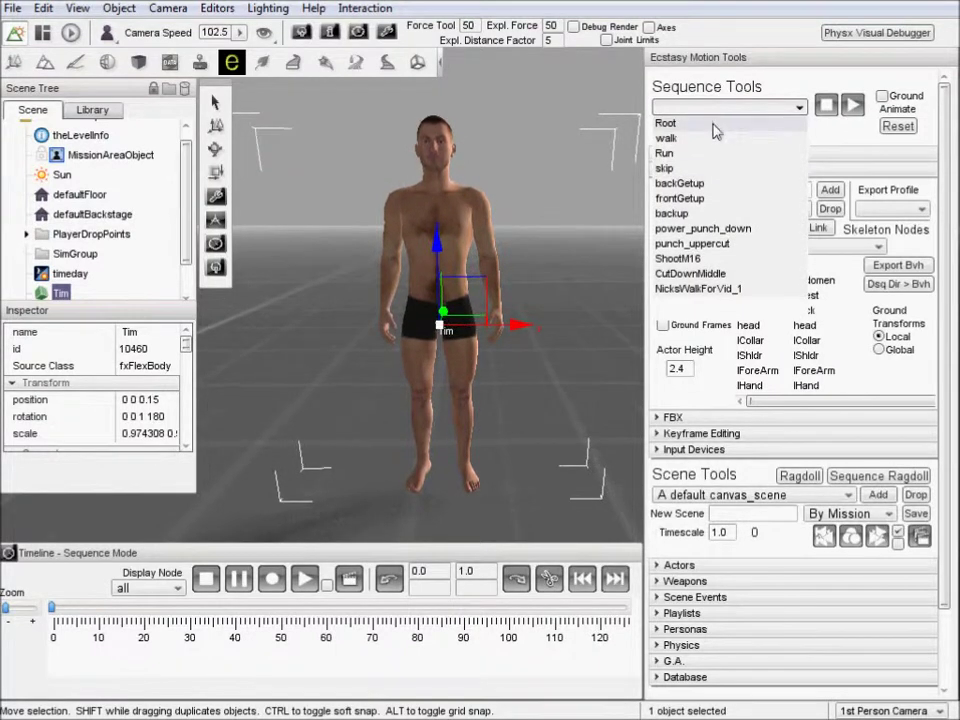
left_click(729, 289)
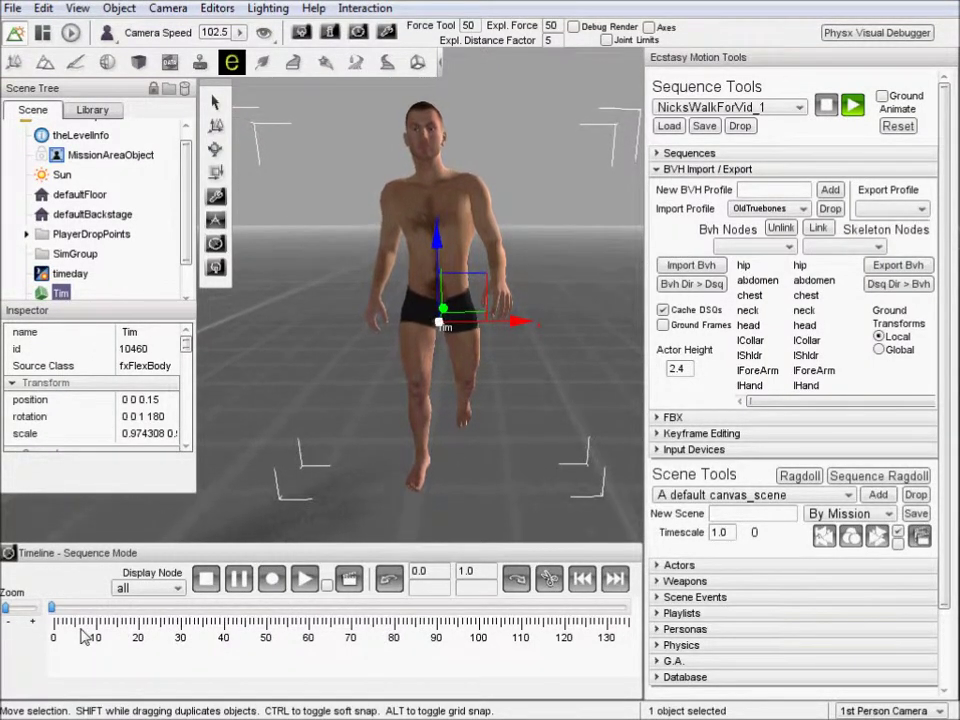
Step: Mark In at frame 10 and Mark Out at frame 25 on the walk timeline
left_click_drag(52, 608, 96, 620)
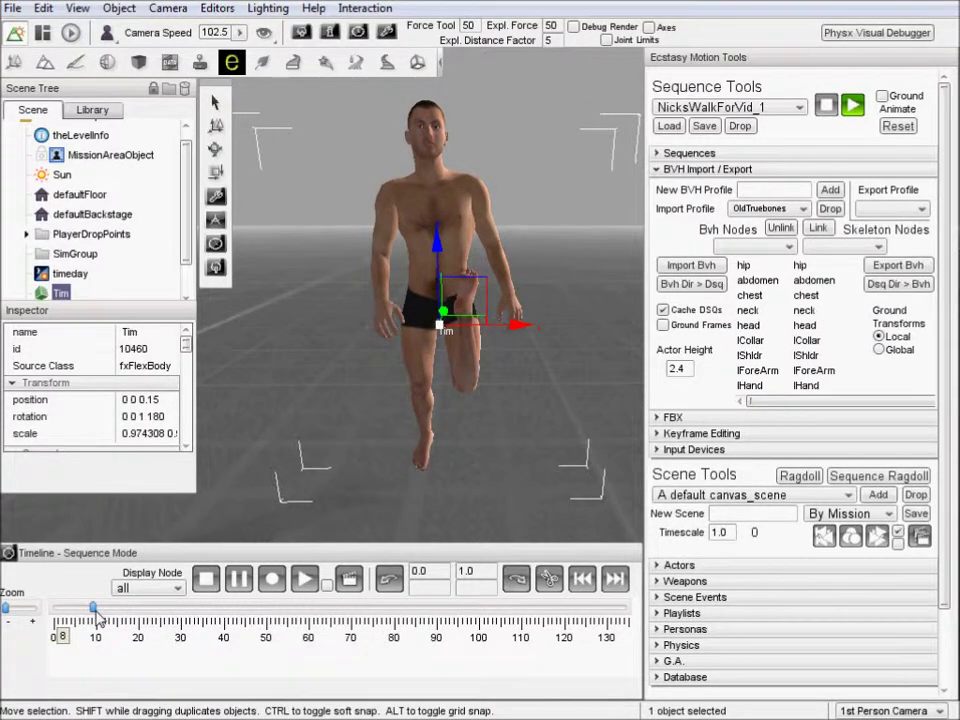
left_click(390, 580)
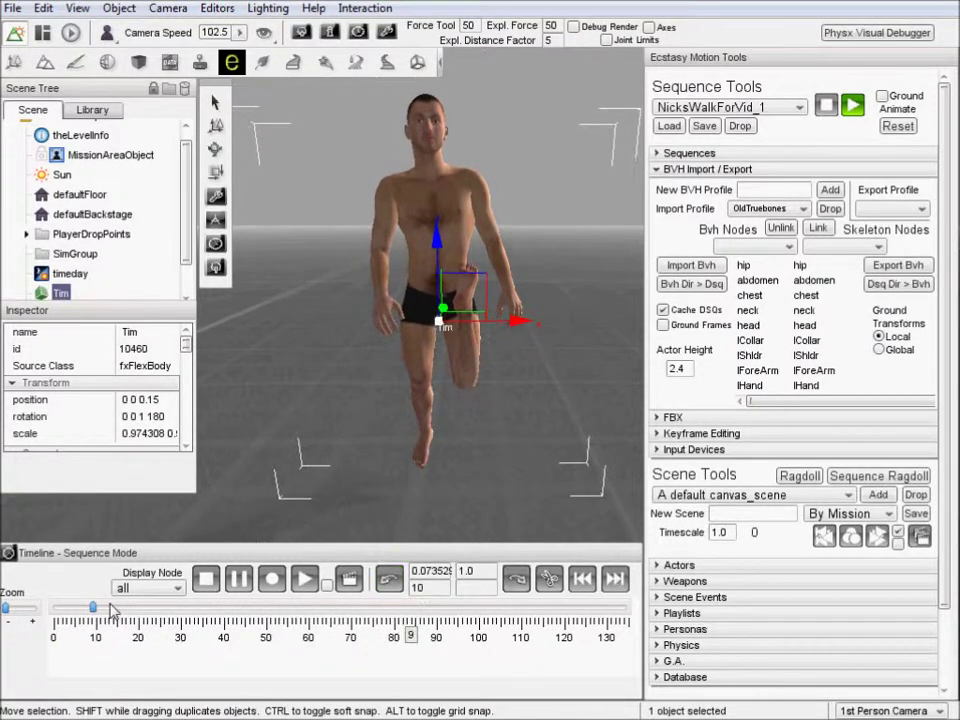
left_click_drag(96, 612, 165, 613)
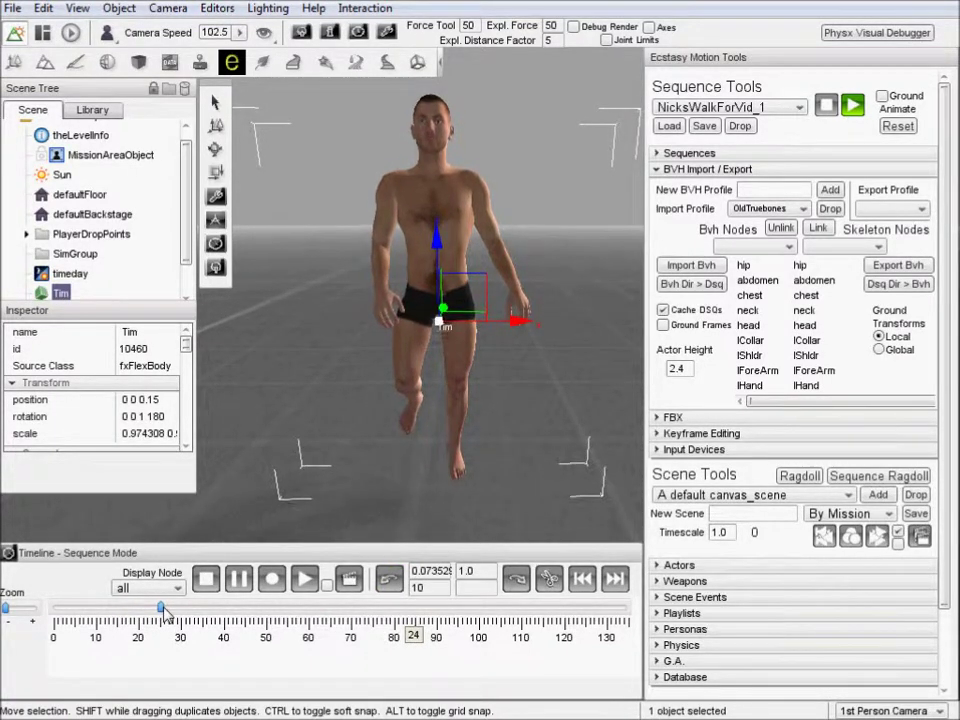
left_click(518, 581)
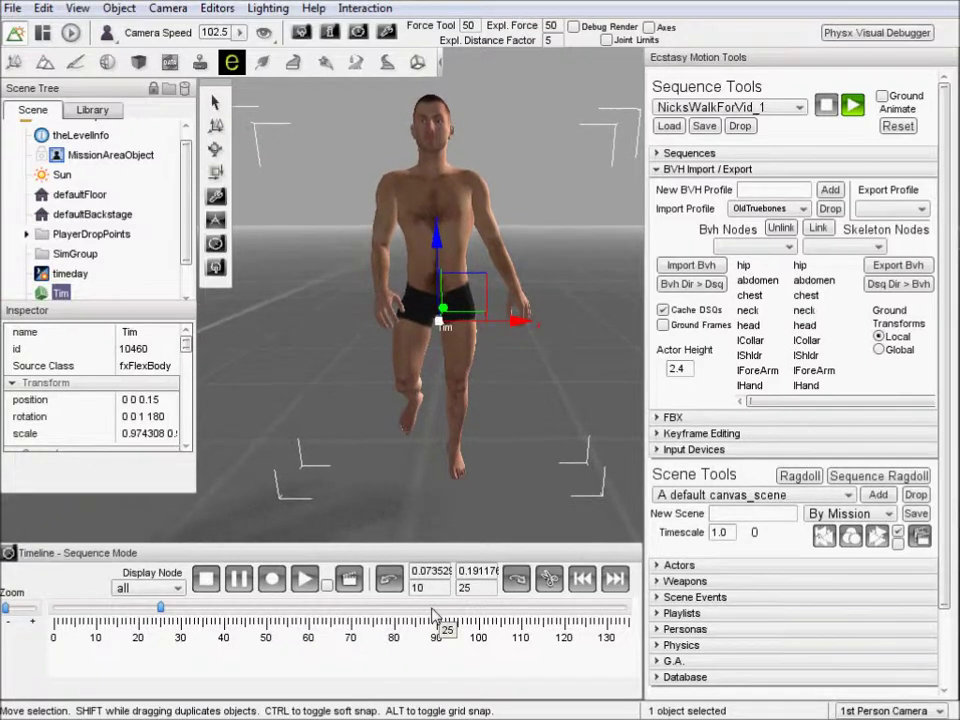
left_click(663, 434)
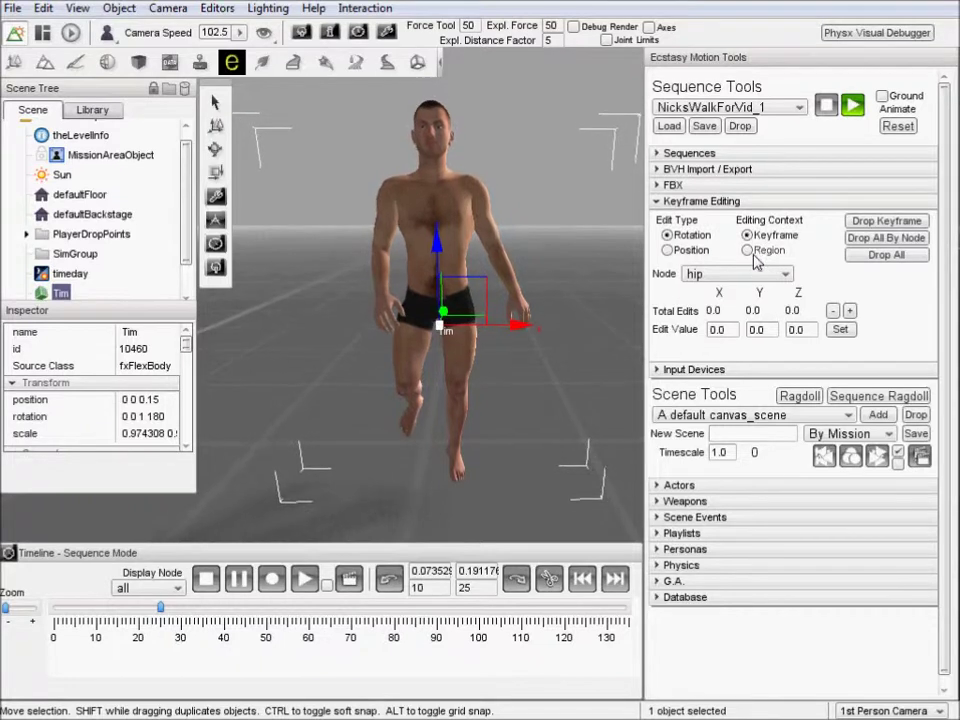
Step: Set Keyframe Editing to the Region context with lShin as the node
left_click(748, 251)
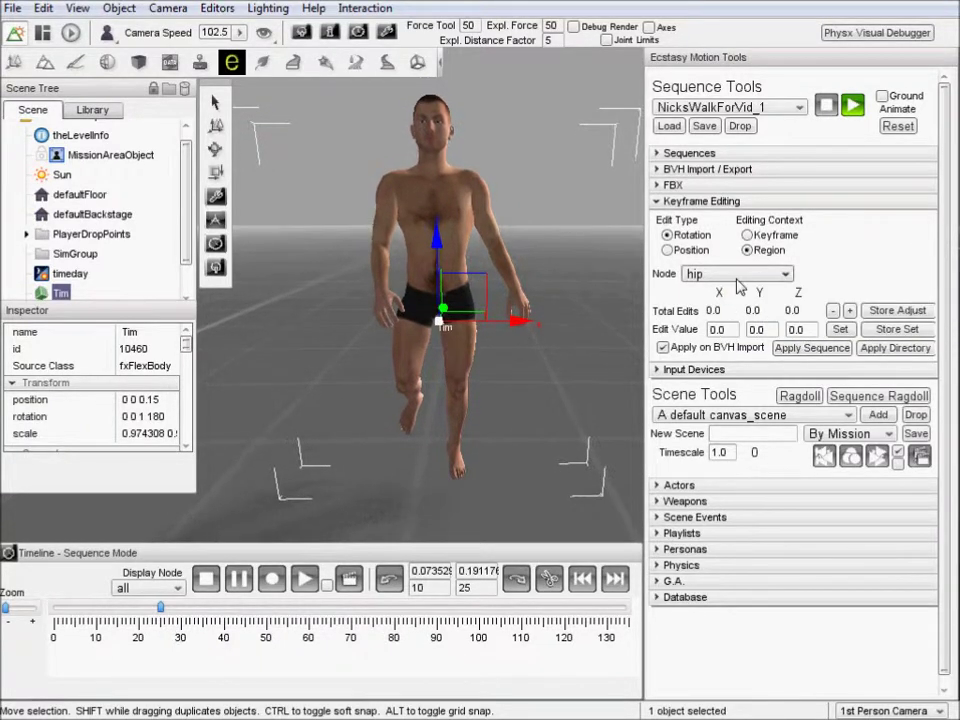
left_click(738, 276)
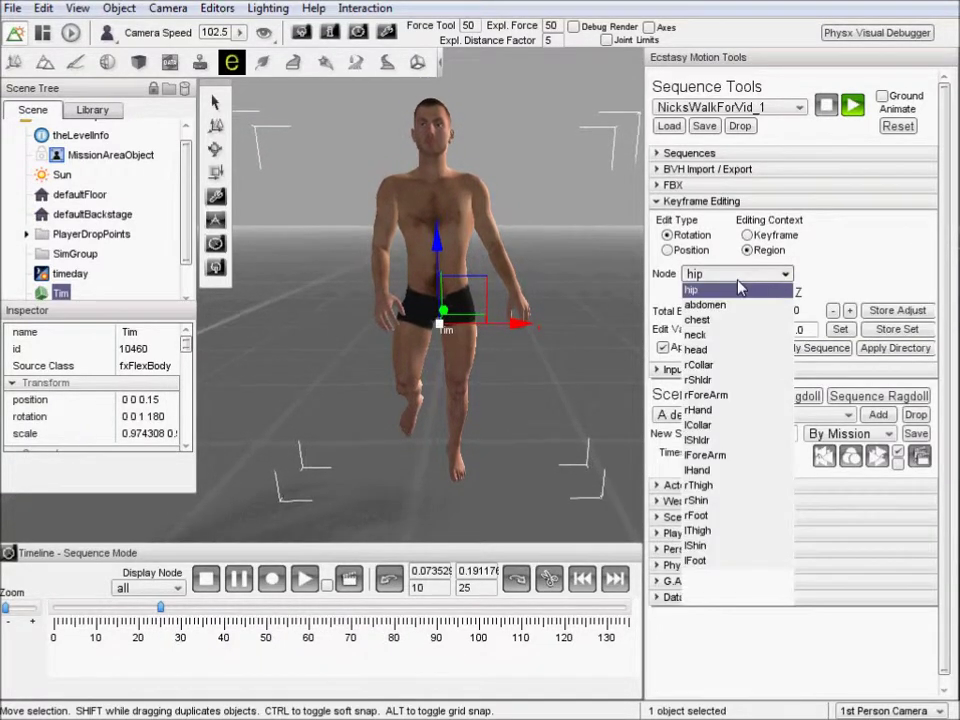
left_click(716, 548)
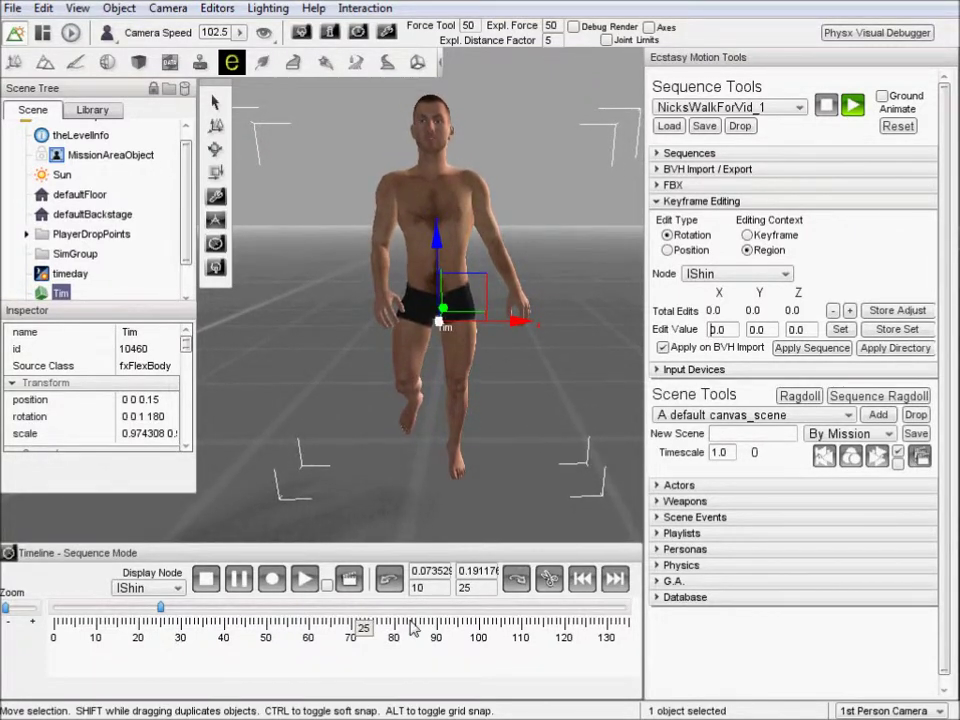
Step: Add a 180 X rotation to lShin across the marked region
left_click(717, 330)
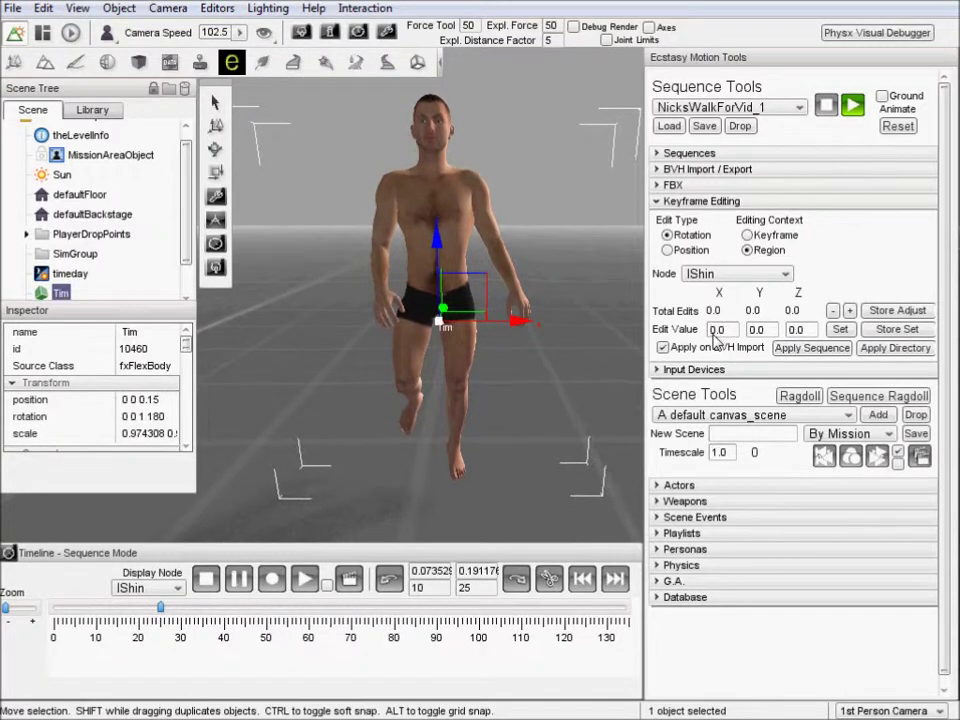
type("18")
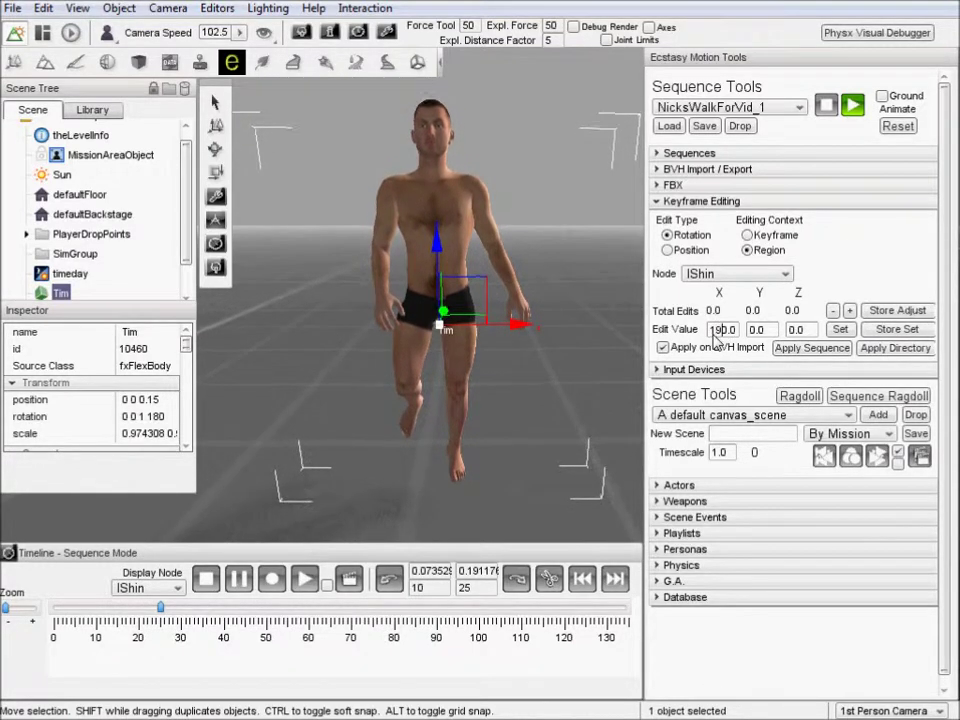
key("BackSpace")
type("8")
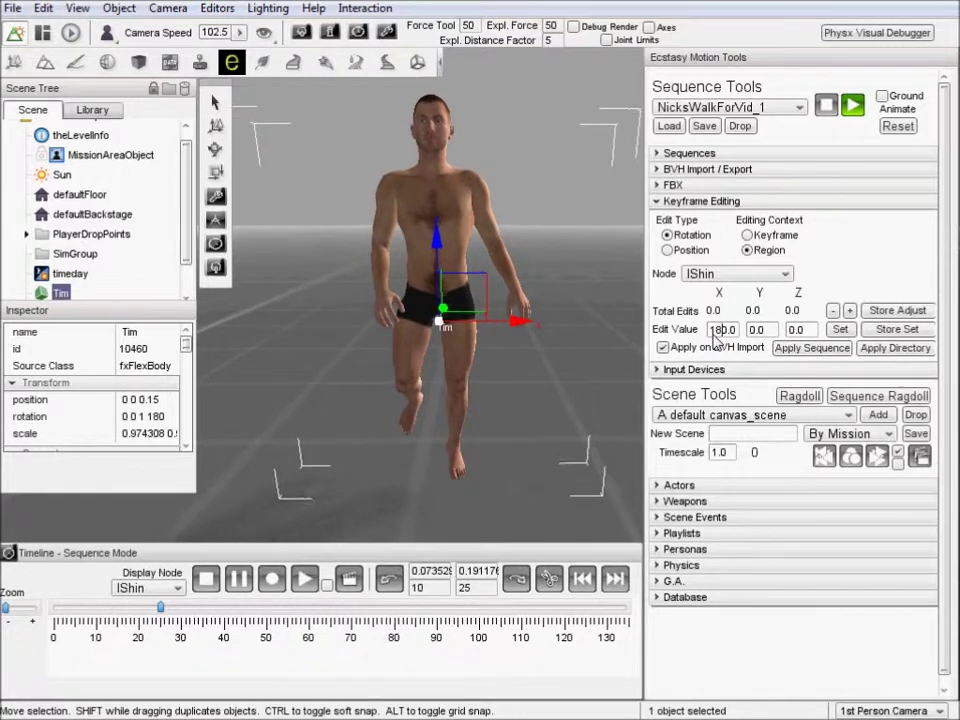
left_click(849, 311)
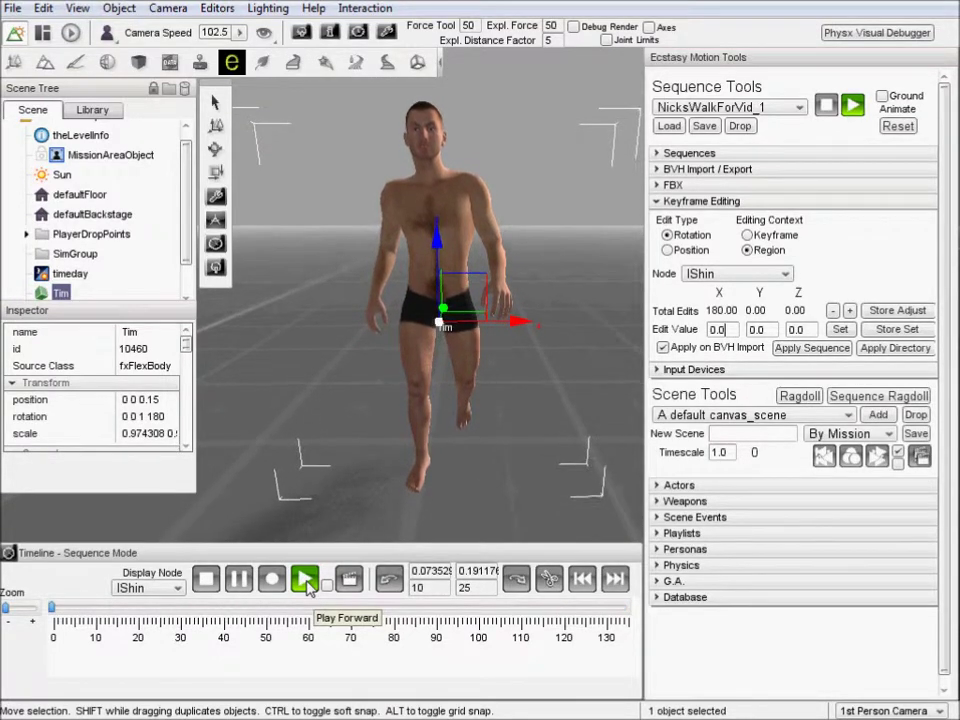
Step: Play the walk to check the shin, then bring back the BVH Import / Export settings
left_click(305, 580)
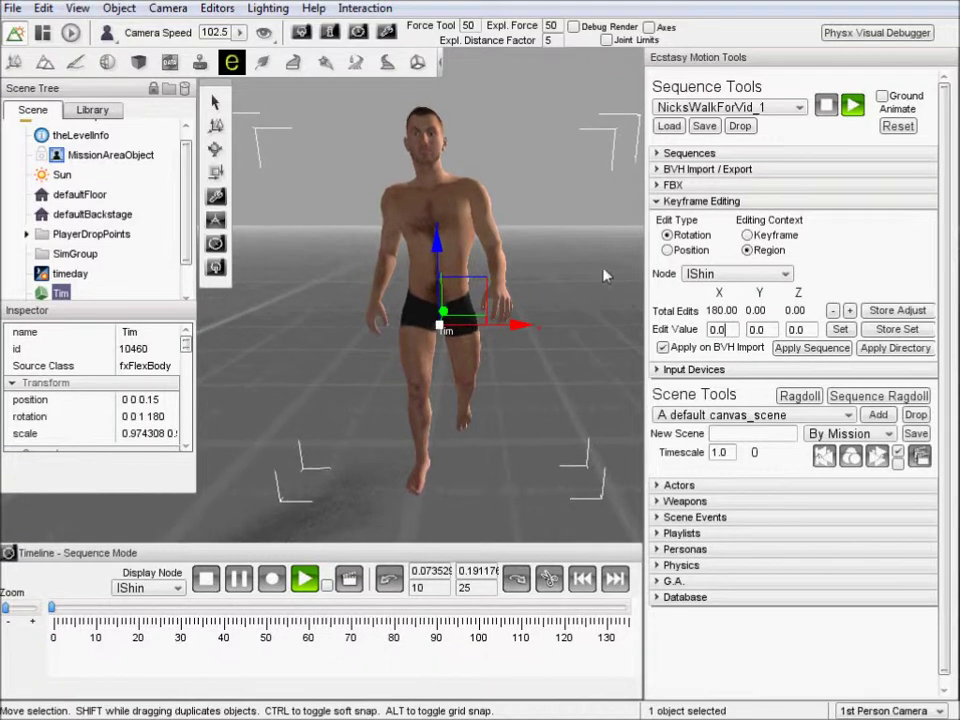
left_click(672, 202)
left_click(658, 170)
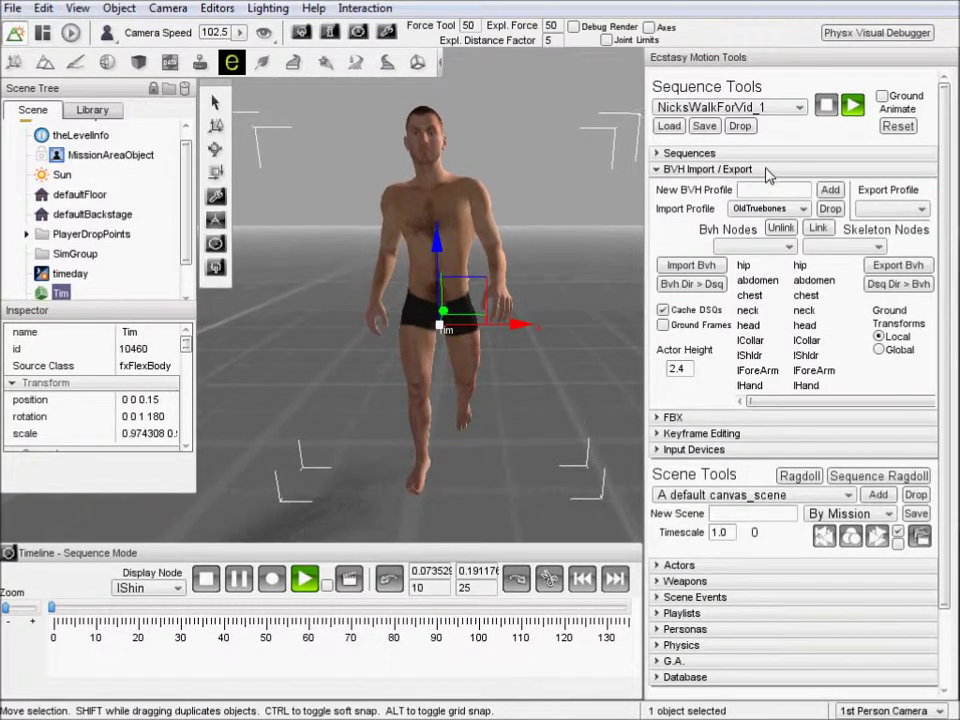
Step: Export the edited walk with the OldTruebones profile as NicksWalkForVid_2.bvh
left_click(897, 208)
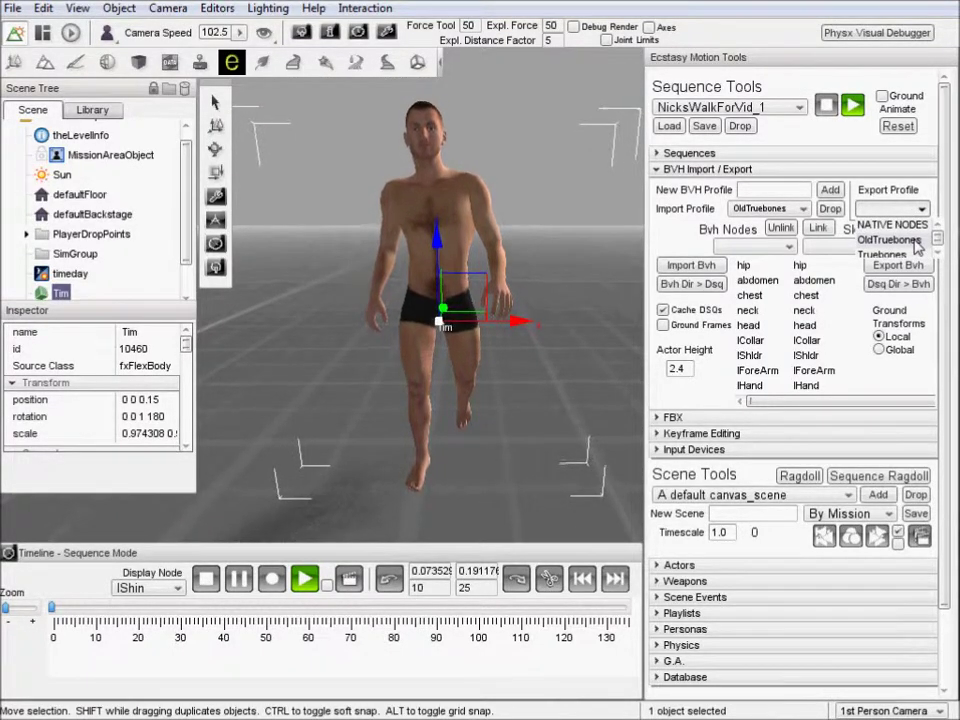
left_click(888, 240)
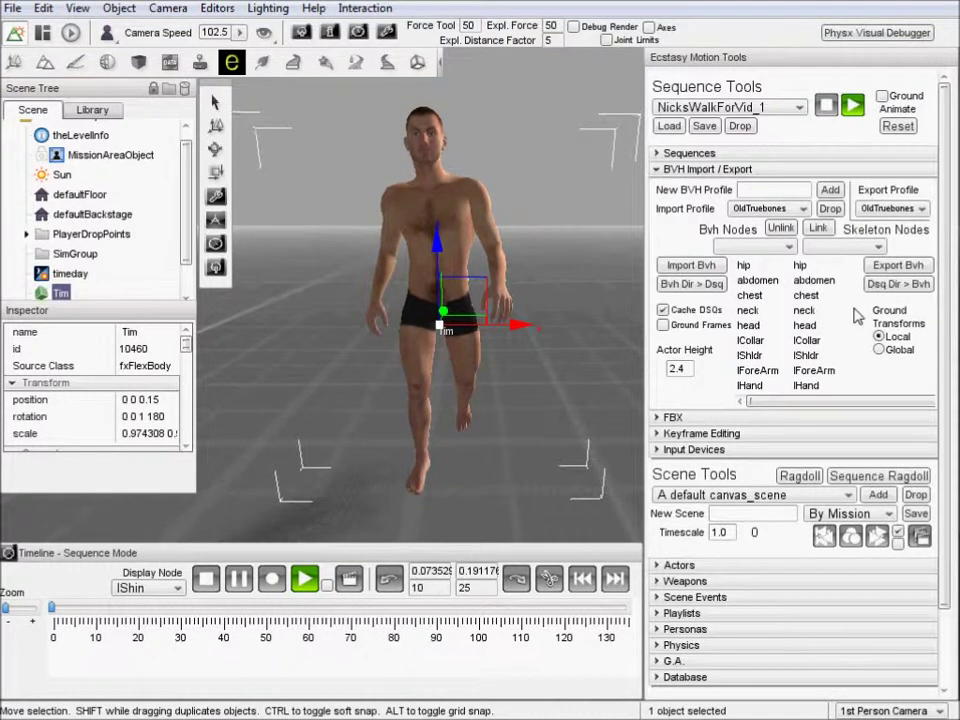
left_click(898, 267)
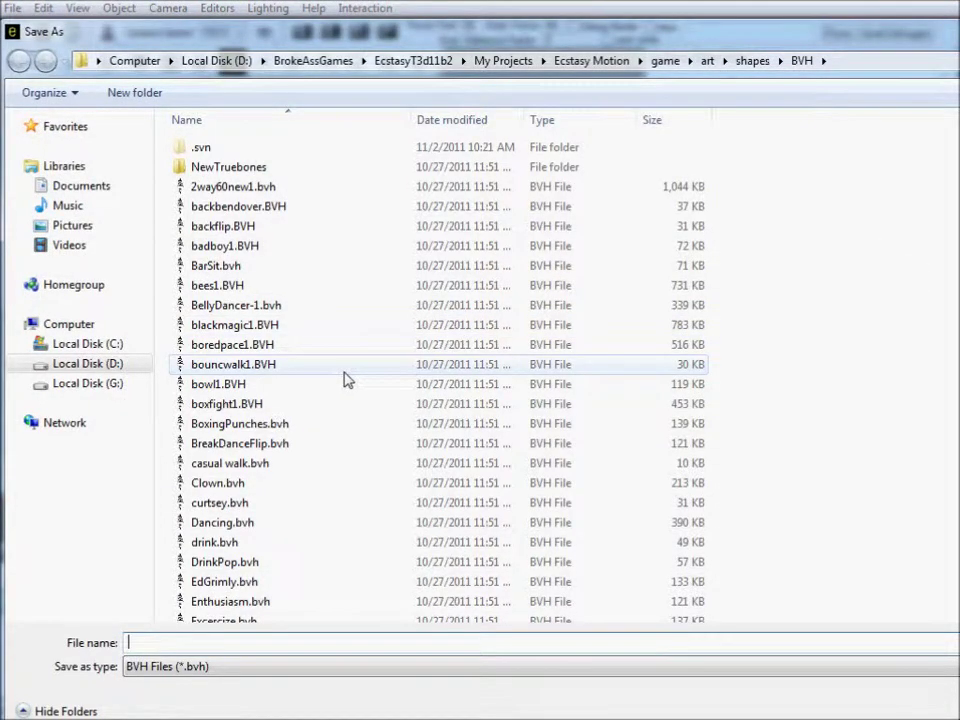
type("Ni")
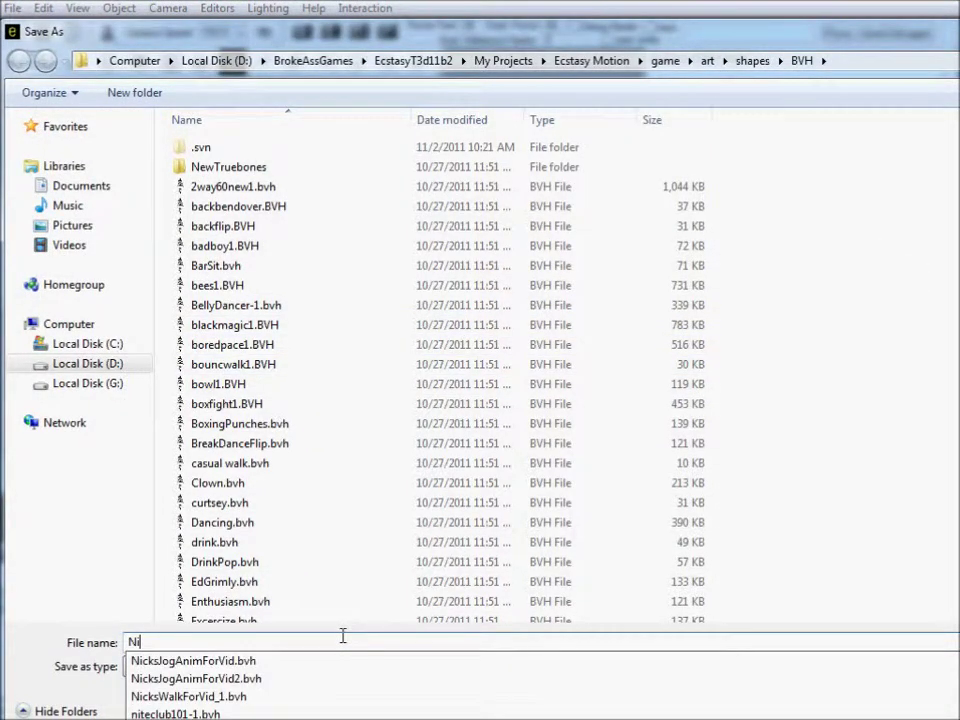
key("Down")
key("Down")
key("Down")
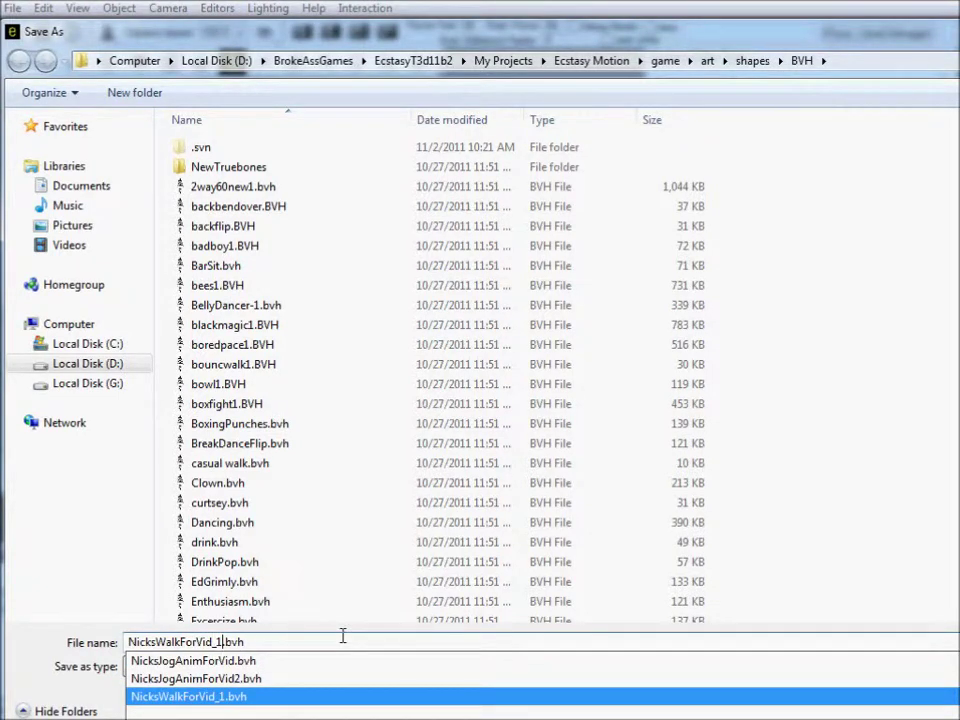
key("Left")
key("Left")
key("Left")
key("Left")
key("BackSpace")
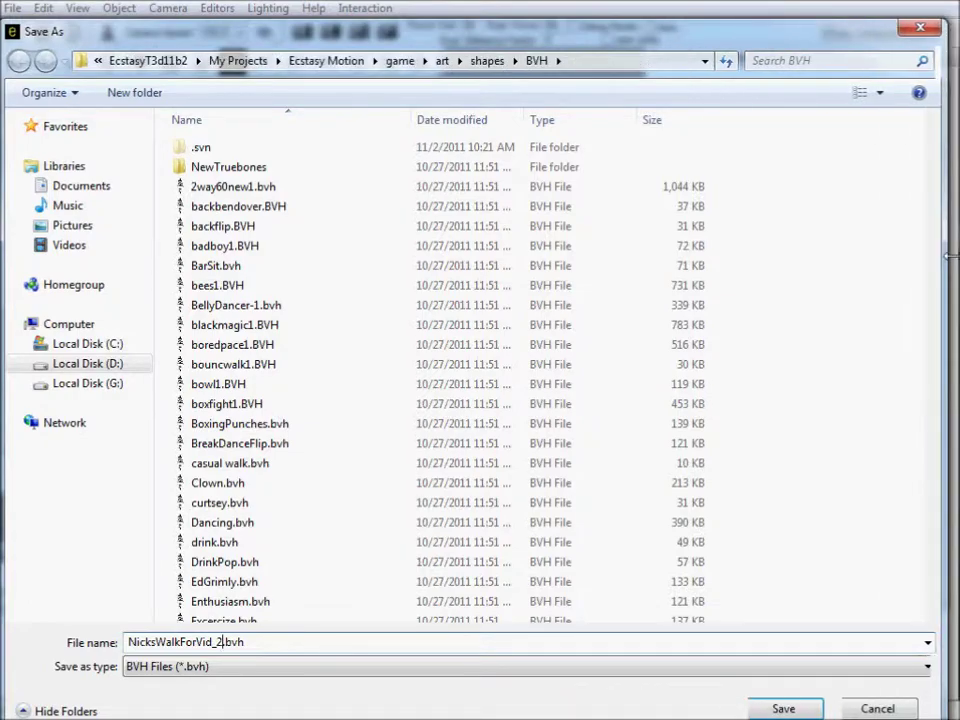
left_click(805, 709)
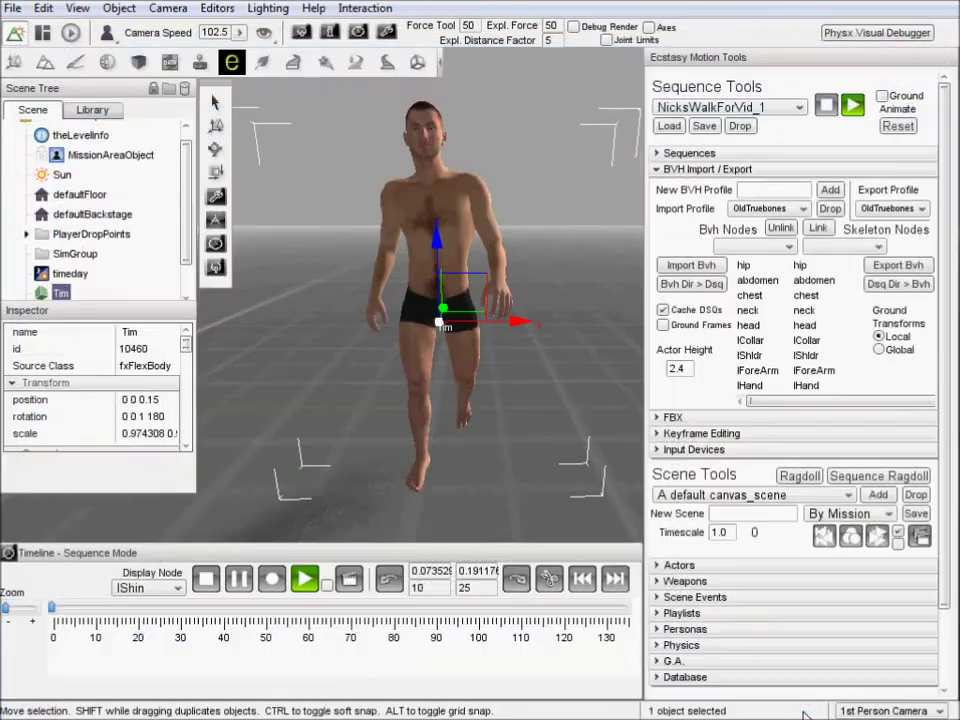